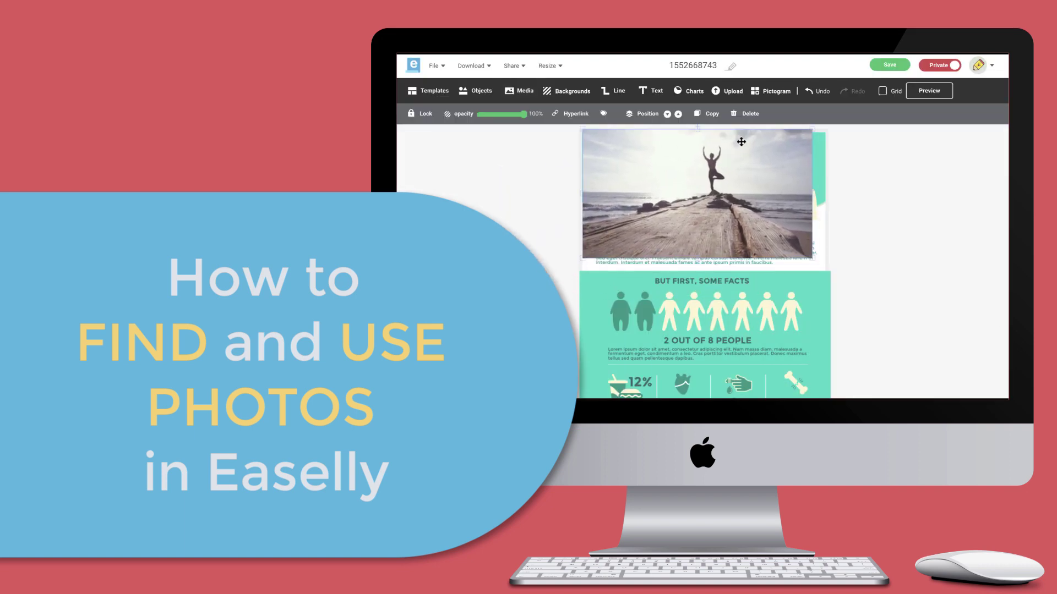
Send the beach yoga photo behind the heading, enlarge it, and move the heading back onto it.
{"action": "left_click", "coordinate": [667, 114]}
{"action": "left_click", "coordinate": [667, 114]}
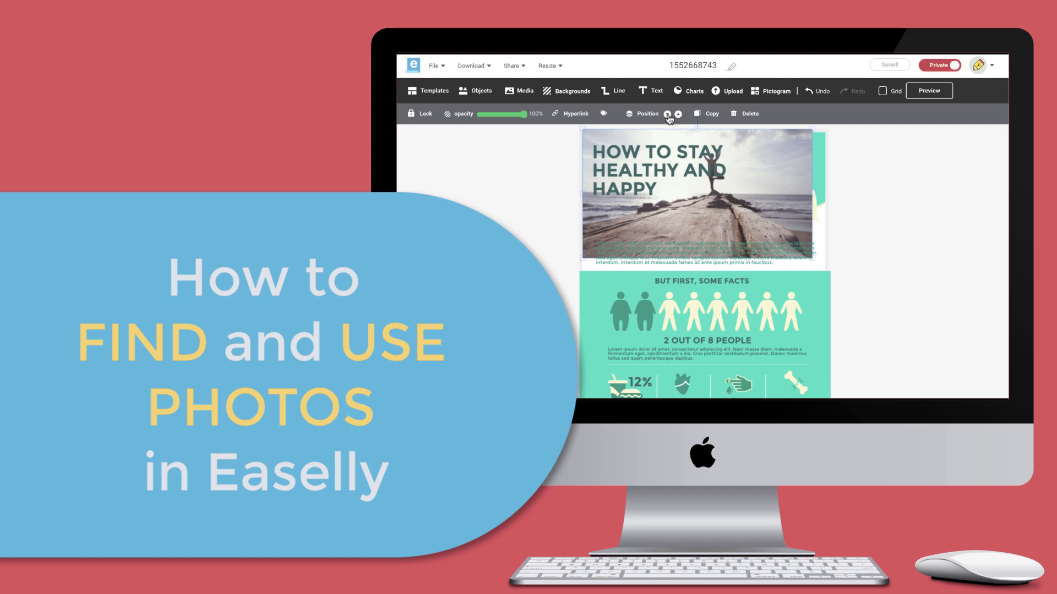
{"action": "left_click_drag", "start_coordinate": [813, 127], "coordinate": [694, 170]}
{"action": "left_click", "coordinate": [823, 149]}
{"action": "left_click", "coordinate": [694, 170]}
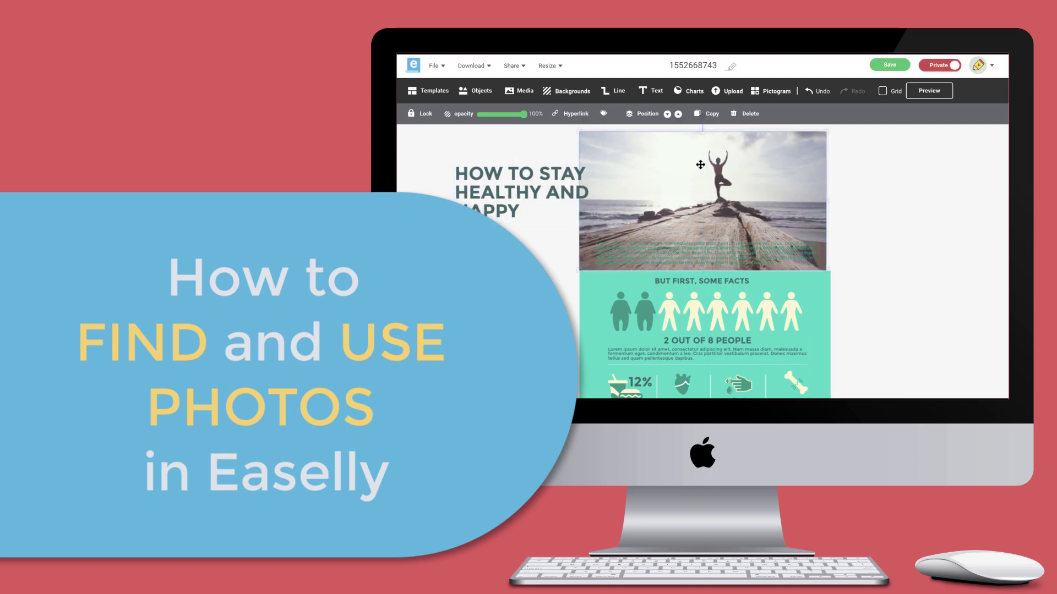
{"action": "left_click_drag", "start_coordinate": [828, 270], "coordinate": [831, 274]}
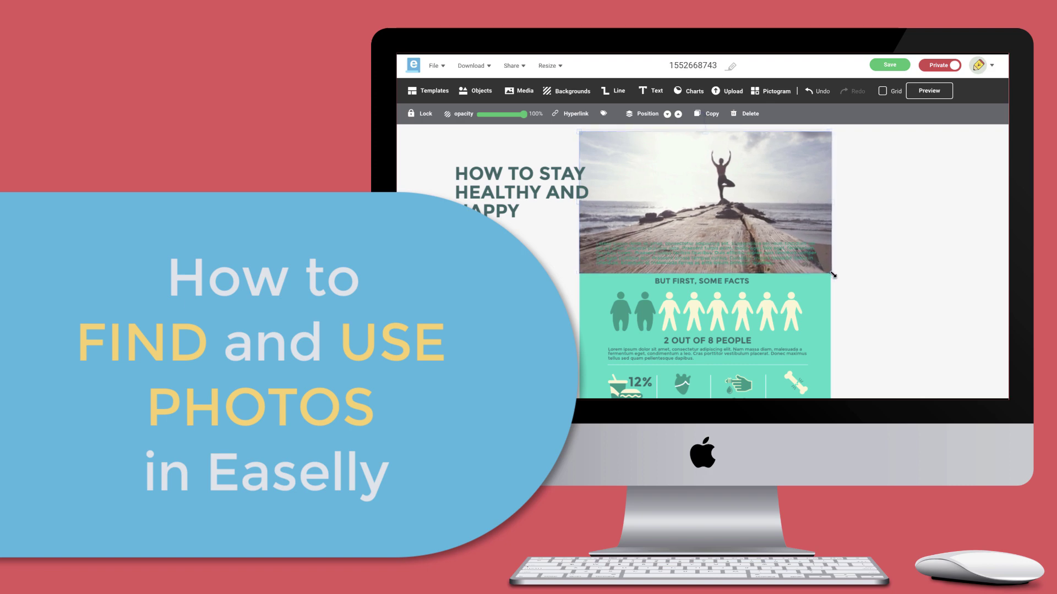
{"action": "left_click_drag", "start_coordinate": [519, 187], "coordinate": [642, 167]}
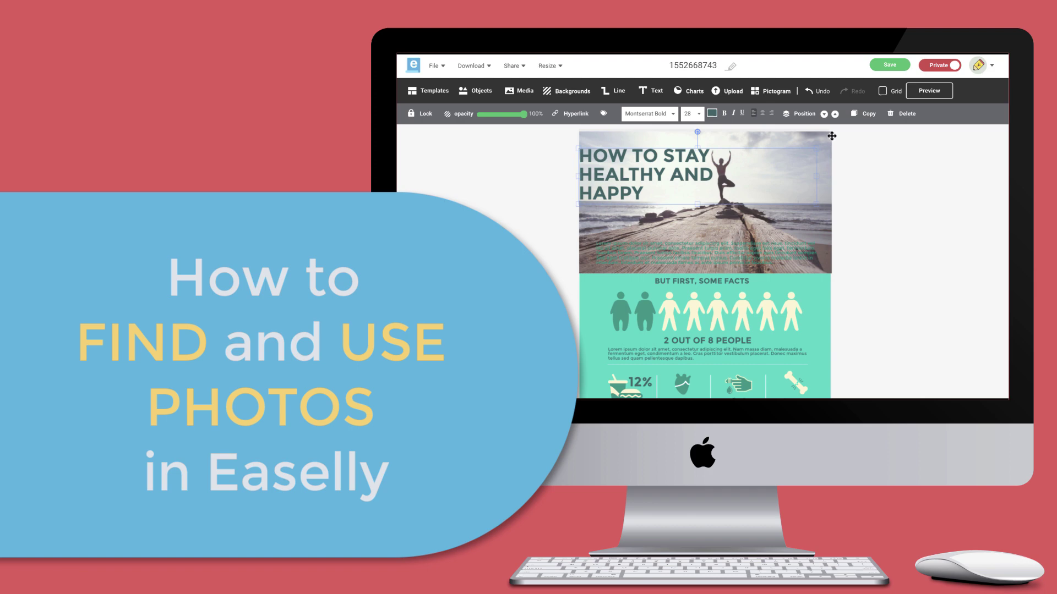
Resize and shift the photo so it fits the top of the canvas.
{"action": "left_click", "coordinate": [812, 136]}
{"action": "left_click_drag", "start_coordinate": [831, 132], "coordinate": [840, 133]}
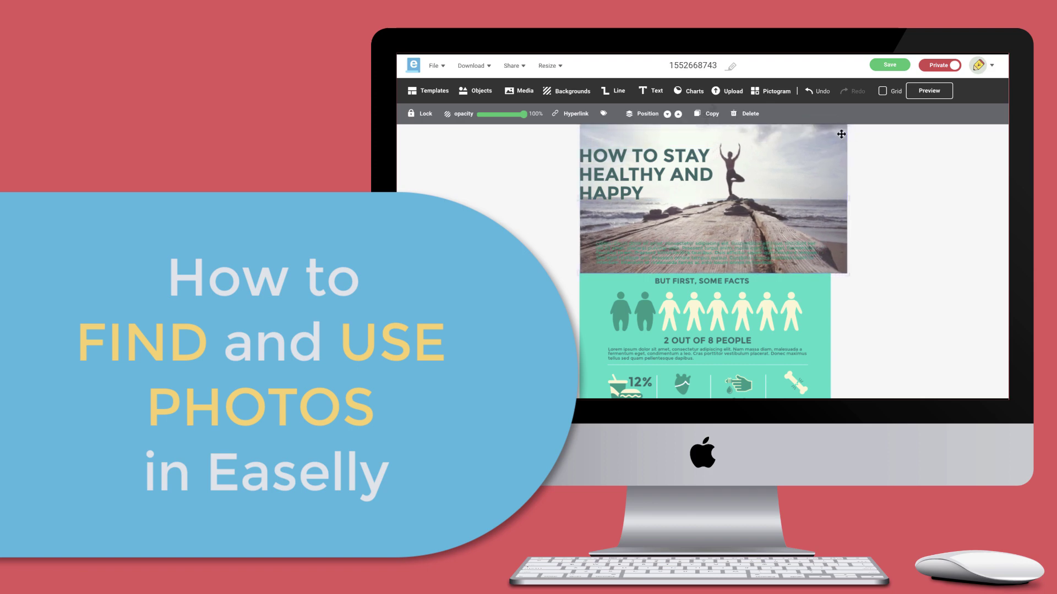
{"action": "left_click_drag", "start_coordinate": [845, 276], "coordinate": [845, 247]}
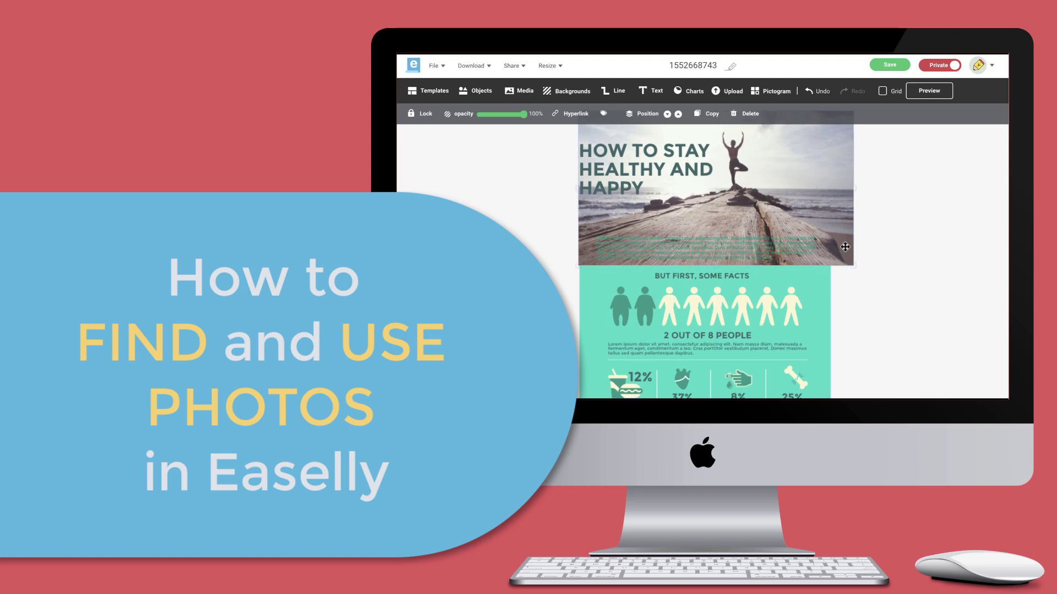
{"action": "left_click_drag", "start_coordinate": [655, 172], "coordinate": [665, 158]}
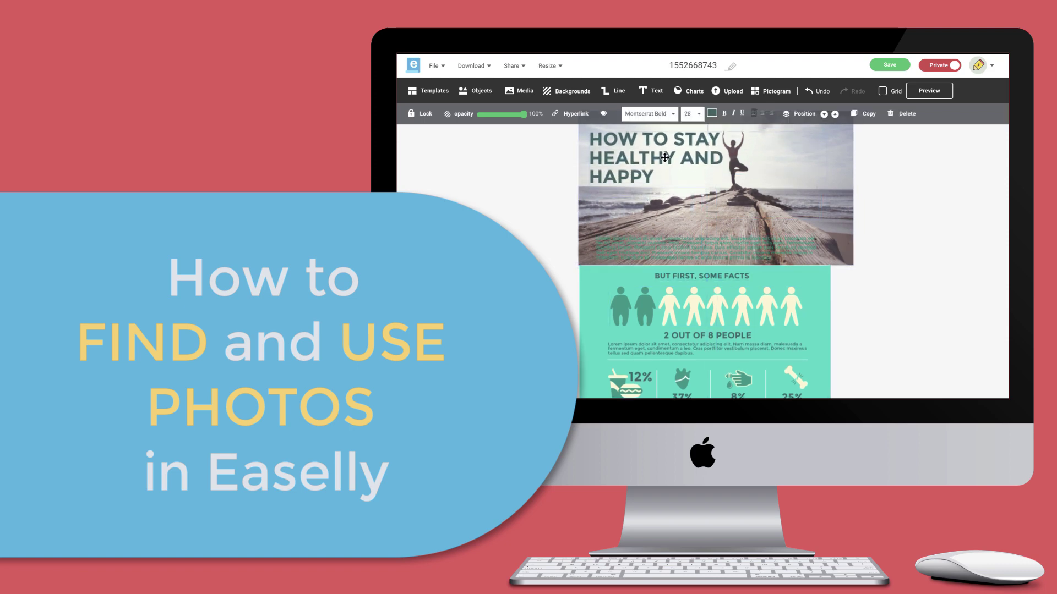
Make the caption text on the photo white and preview the infographic.
{"action": "left_click", "coordinate": [673, 244]}
{"action": "left_click", "coordinate": [712, 113]}
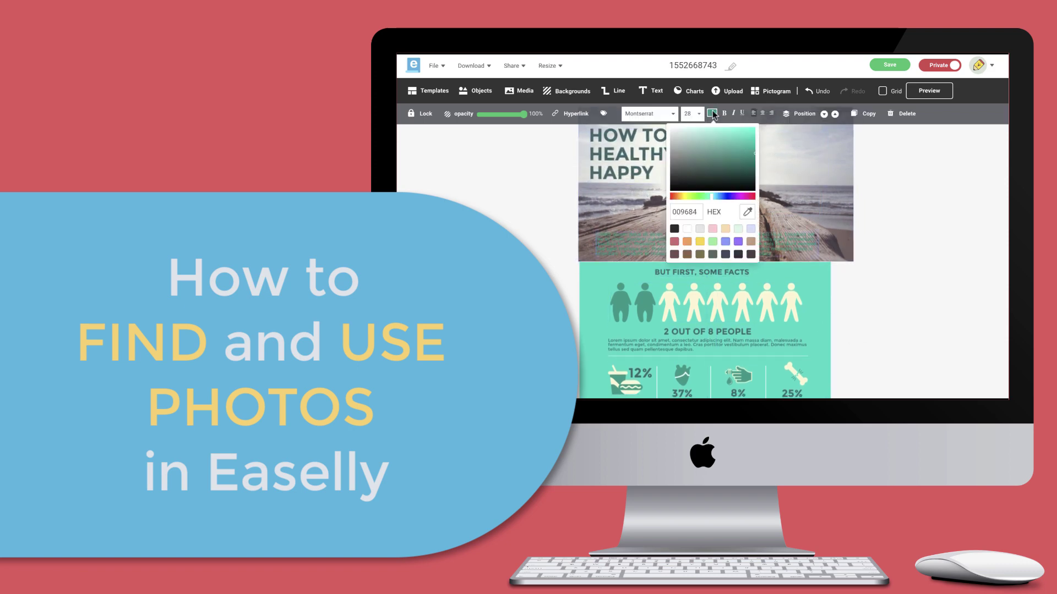
{"action": "left_click", "coordinate": [687, 229]}
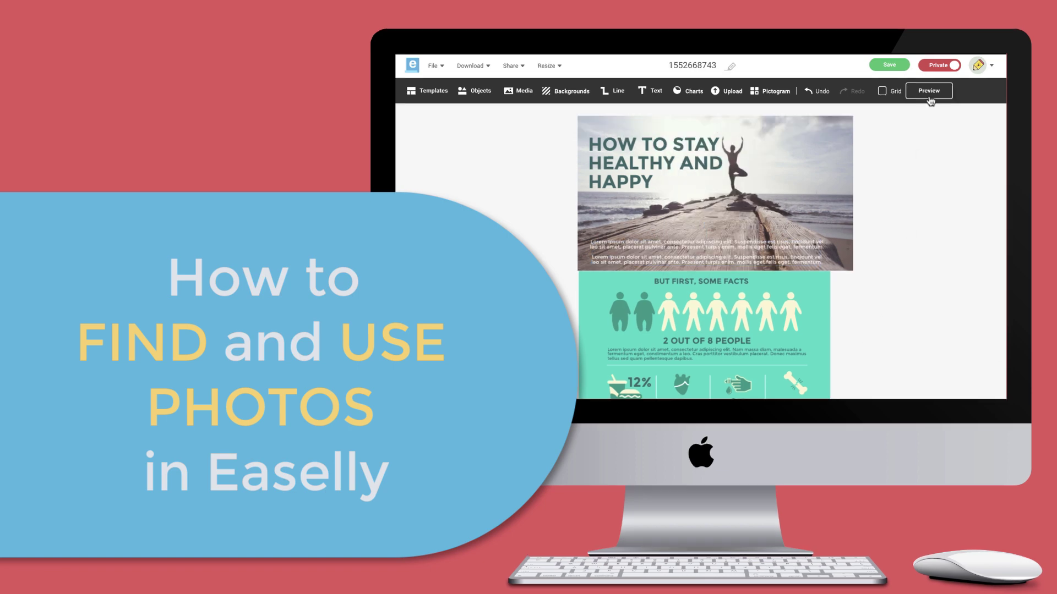
{"action": "left_click", "coordinate": [928, 92]}
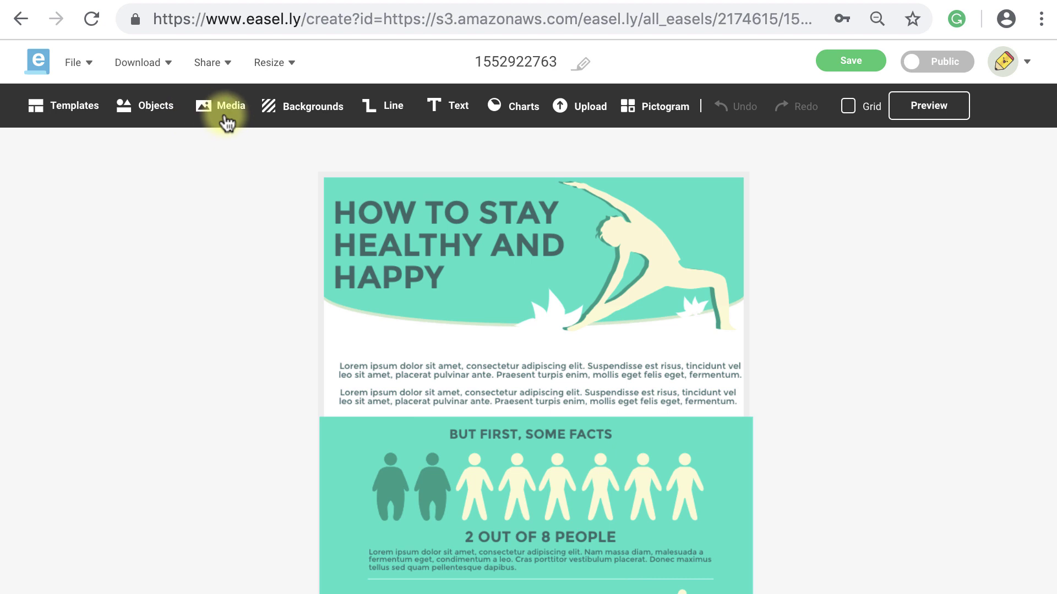
Search Unsplash photos in the Media panel for 'yoga'.
{"action": "left_click", "coordinate": [225, 118]}
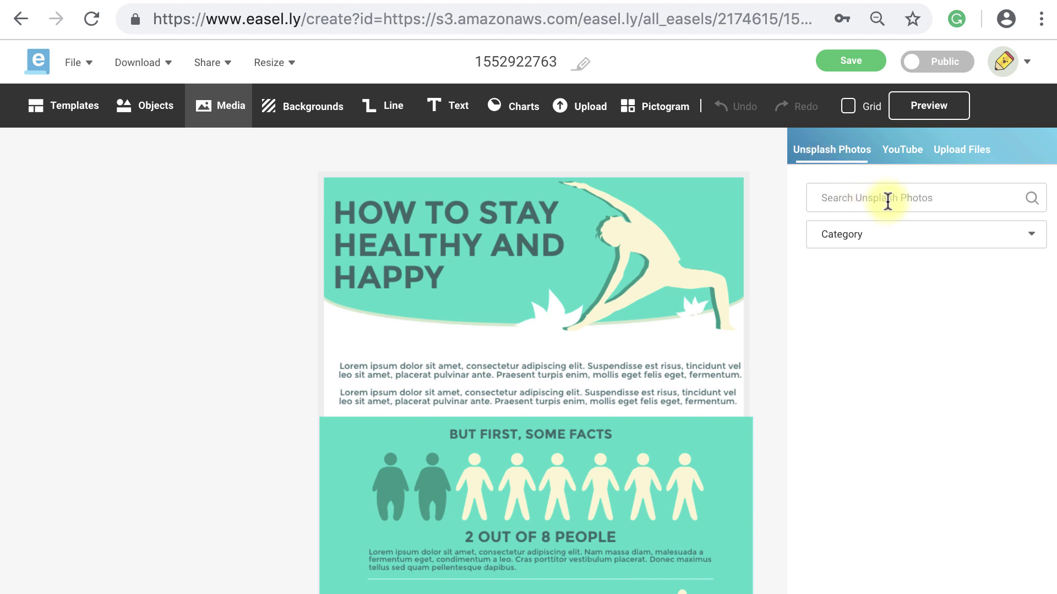
{"action": "left_click", "coordinate": [888, 231]}
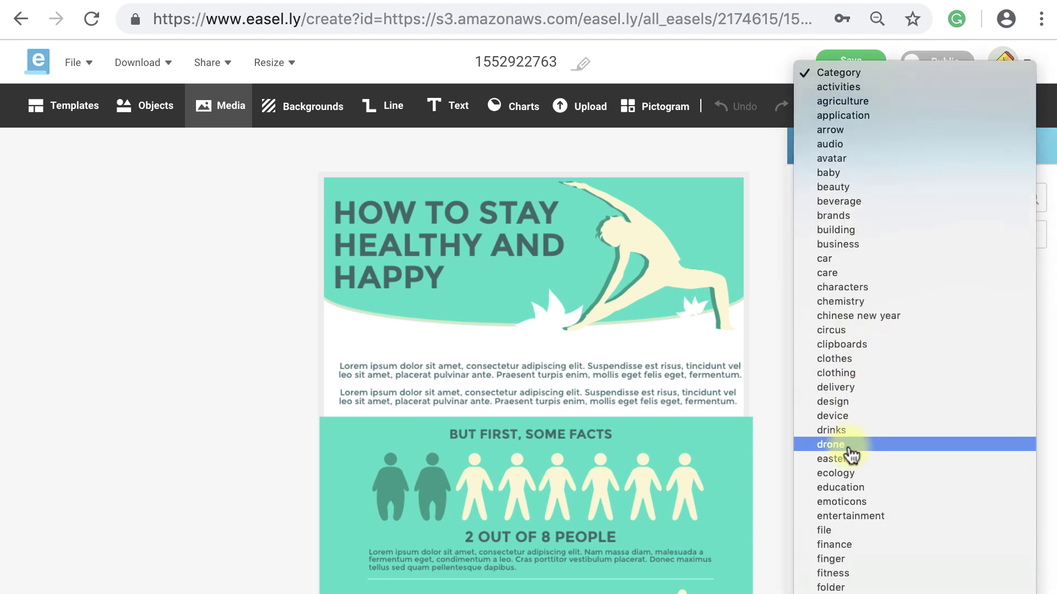
{"action": "left_click", "coordinate": [1045, 156]}
{"action": "left_click", "coordinate": [947, 197]}
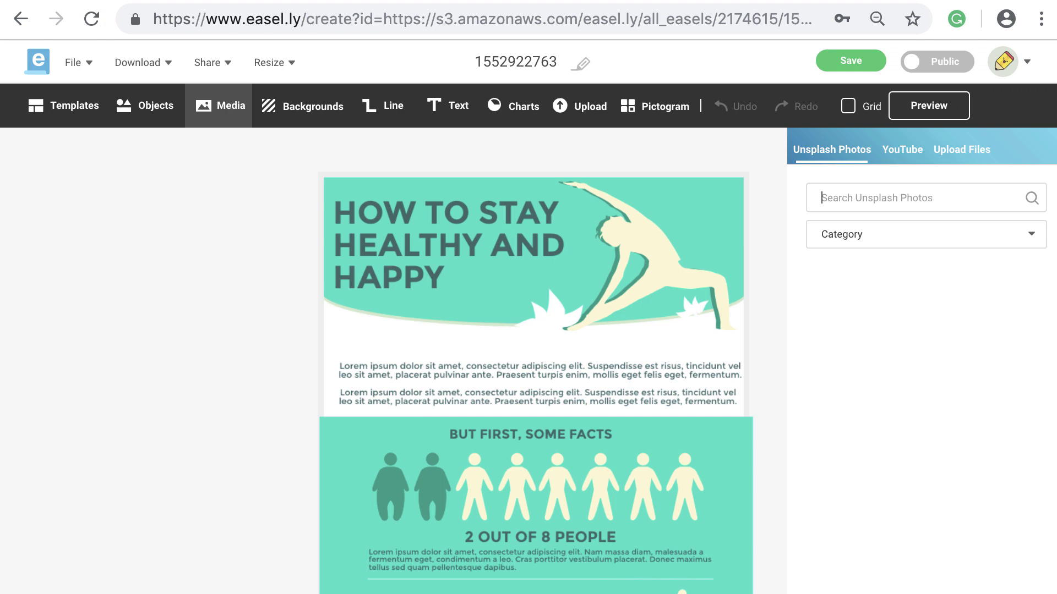
{"action": "type", "text": "yoga"}
{"action": "key", "text": "Return"}
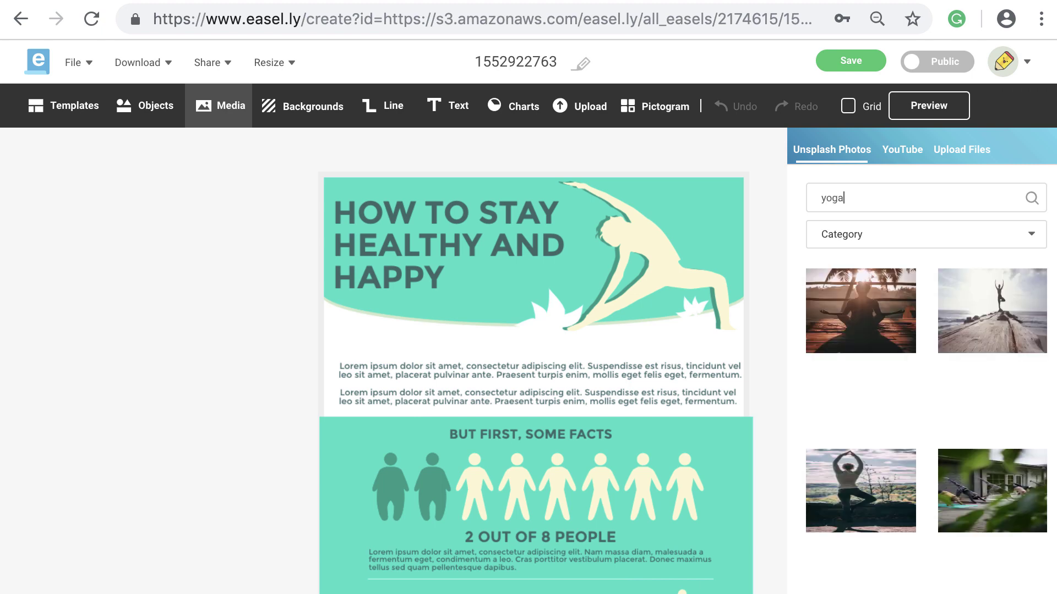
Place the beach-pier yoga photo behind the text and size it to about 571 x 319 over the header.
{"action": "left_click_drag", "start_coordinate": [991, 311], "coordinate": [461, 266]}
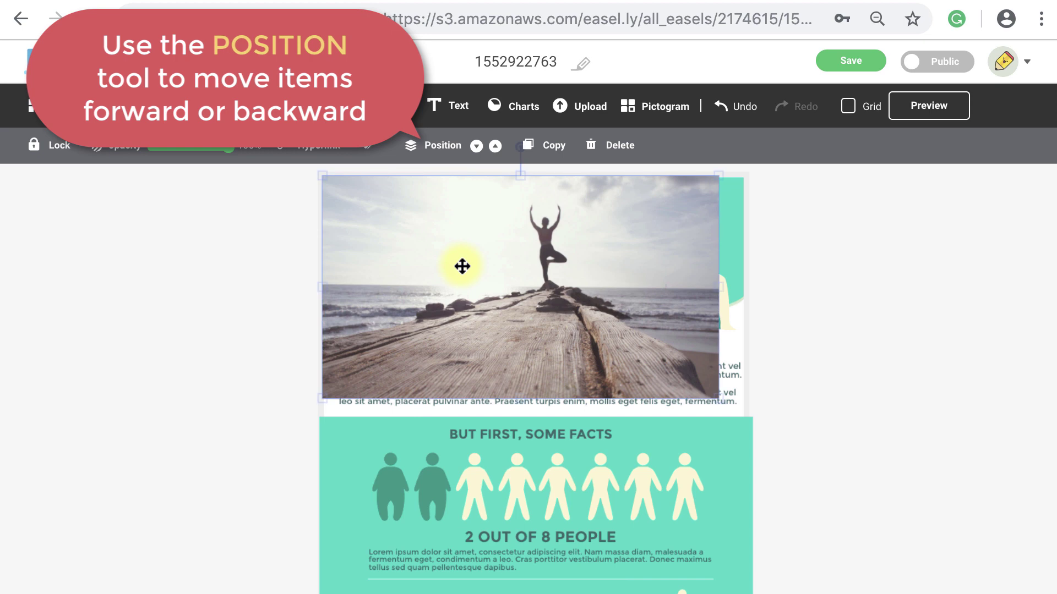
{"action": "left_click", "coordinate": [477, 148]}
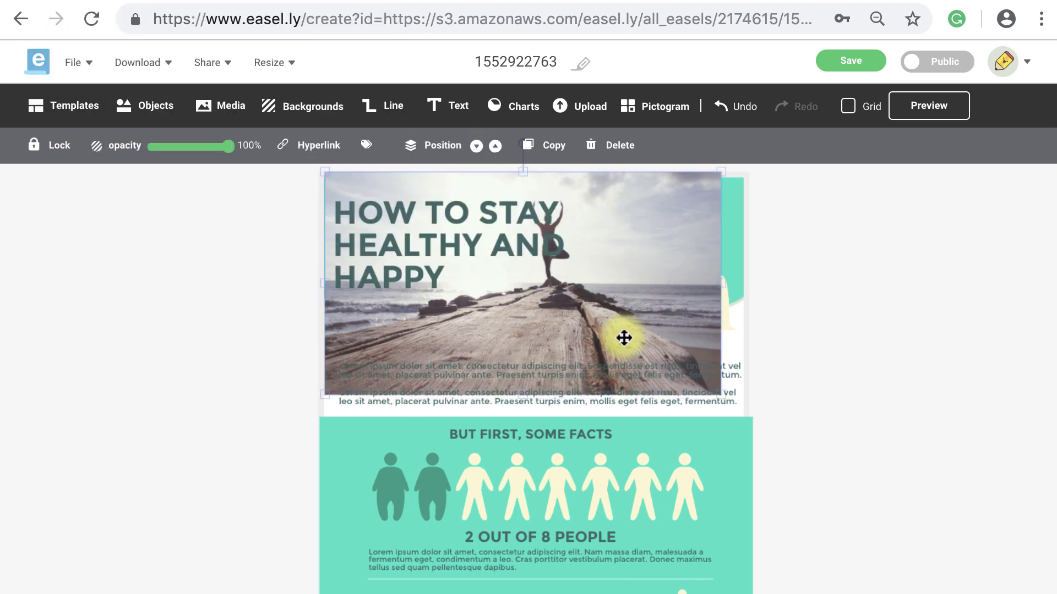
{"action": "left_click_drag", "start_coordinate": [623, 337], "coordinate": [804, 354]}
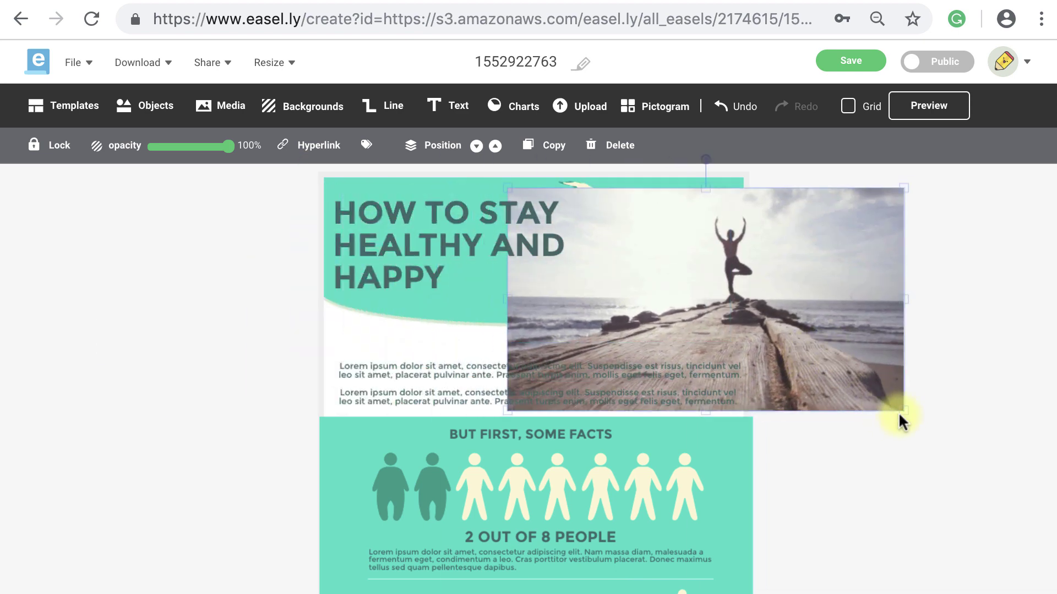
{"action": "left_click_drag", "start_coordinate": [899, 420], "coordinate": [872, 479]}
{"action": "left_click_drag", "start_coordinate": [880, 361], "coordinate": [873, 361]}
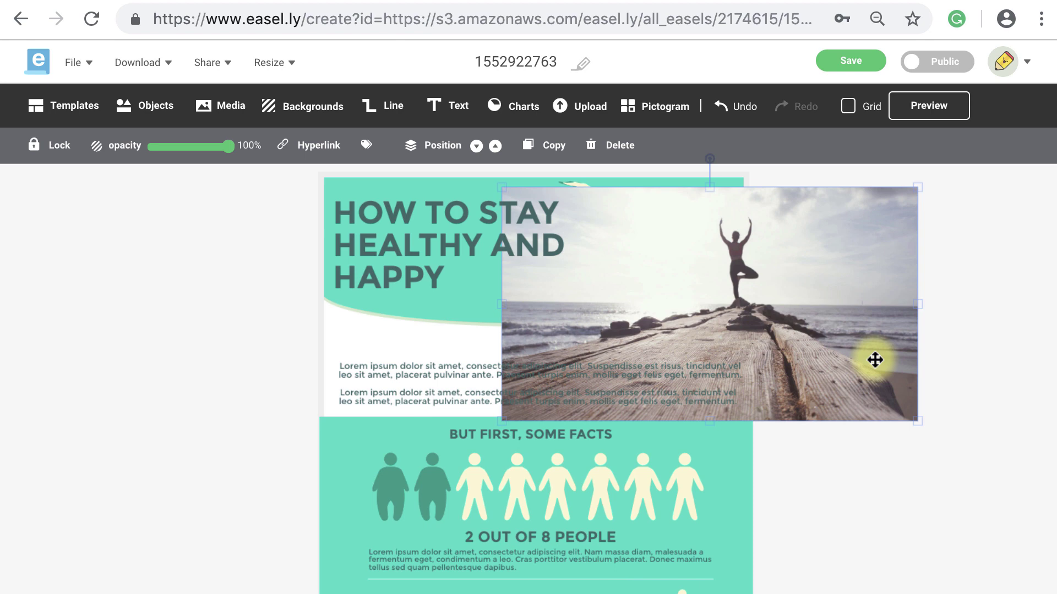
{"action": "mouse_move", "coordinate": [920, 306]}
{"action": "left_mouse_down"}
{"action": "mouse_move", "coordinate": [884, 307]}
{"action": "mouse_move", "coordinate": [936, 306]}
{"action": "mouse_move", "coordinate": [908, 309]}
{"action": "left_mouse_up"}
Move the yoga photo to the top of the canvas and resize it to full width.
{"action": "left_click_drag", "start_coordinate": [861, 370], "coordinate": [692, 332]}
{"action": "left_click_drag", "start_coordinate": [735, 408], "coordinate": [787, 435]}
{"action": "left_click", "coordinate": [730, 246]}
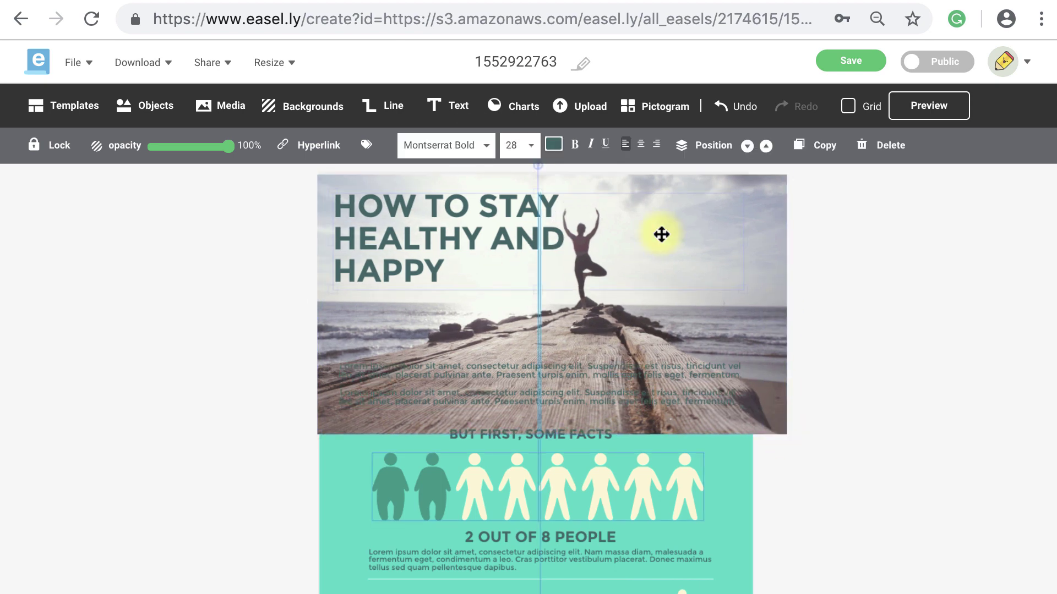
{"action": "left_click_drag", "start_coordinate": [766, 275], "coordinate": [766, 264]}
{"action": "key", "text": "ctrl+z"}
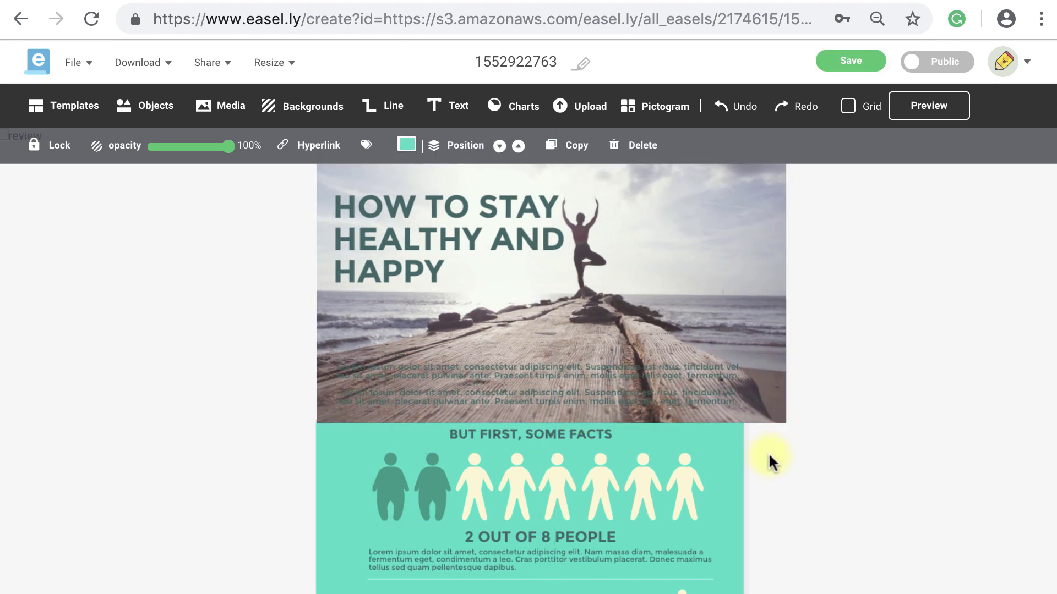
Stretch the teal facts block wider and up so its top meets the photo's bottom.
{"action": "left_click_drag", "start_coordinate": [734, 443], "coordinate": [736, 438]}
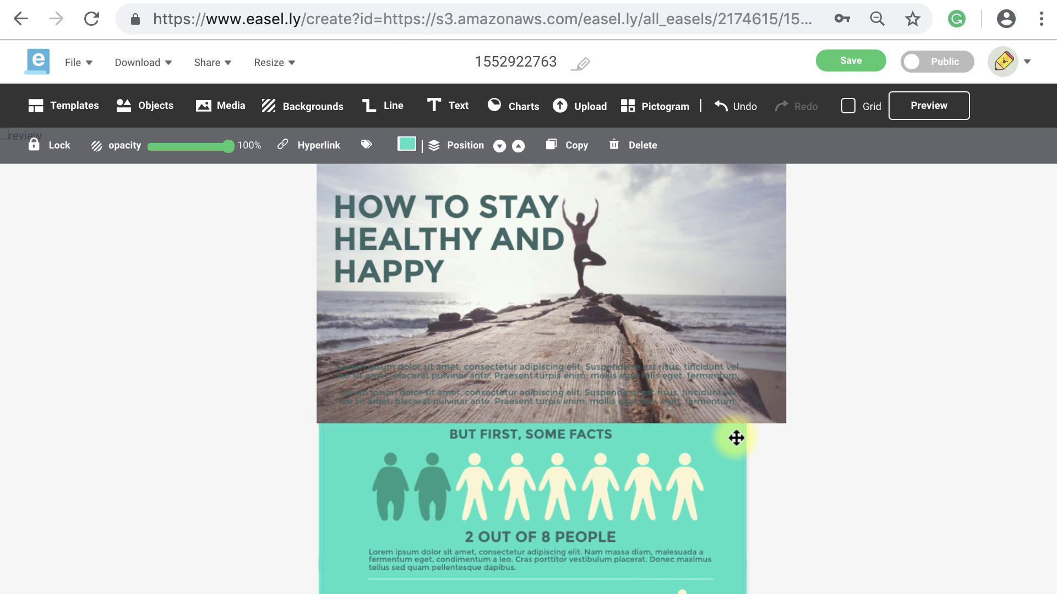
{"action": "left_click_drag", "start_coordinate": [537, 422], "coordinate": [526, 340]}
{"action": "left_click_drag", "start_coordinate": [320, 530], "coordinate": [319, 529]}
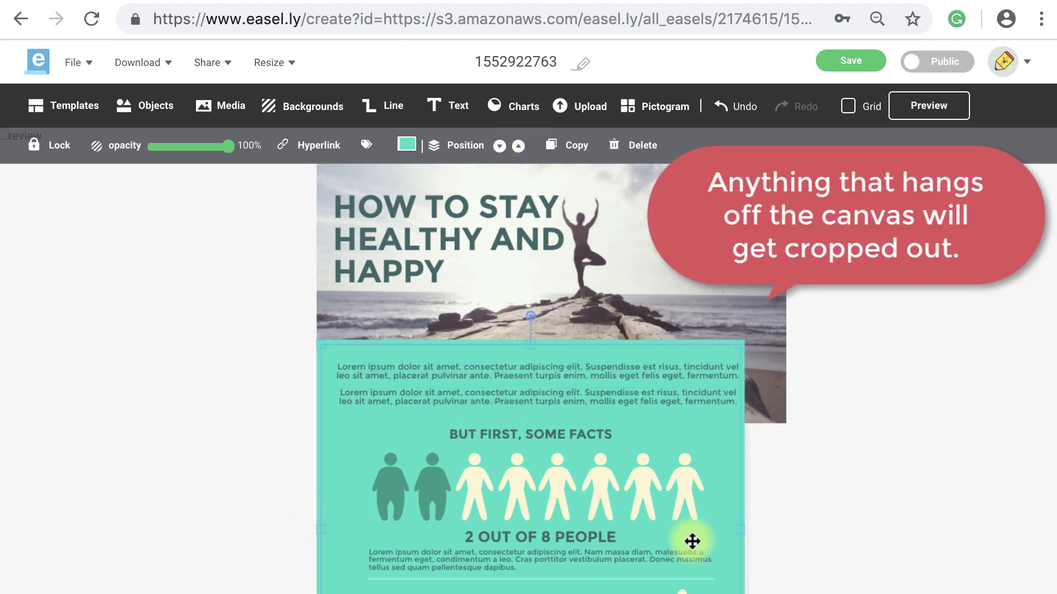
{"action": "left_click_drag", "start_coordinate": [739, 529], "coordinate": [788, 527]}
{"action": "mouse_move", "coordinate": [545, 341]}
{"action": "left_mouse_down"}
{"action": "mouse_move", "coordinate": [545, 324]}
{"action": "mouse_move", "coordinate": [545, 343]}
{"action": "left_mouse_up"}
Preview the design, then delete the beach header photo.
{"action": "left_click", "coordinate": [820, 446]}
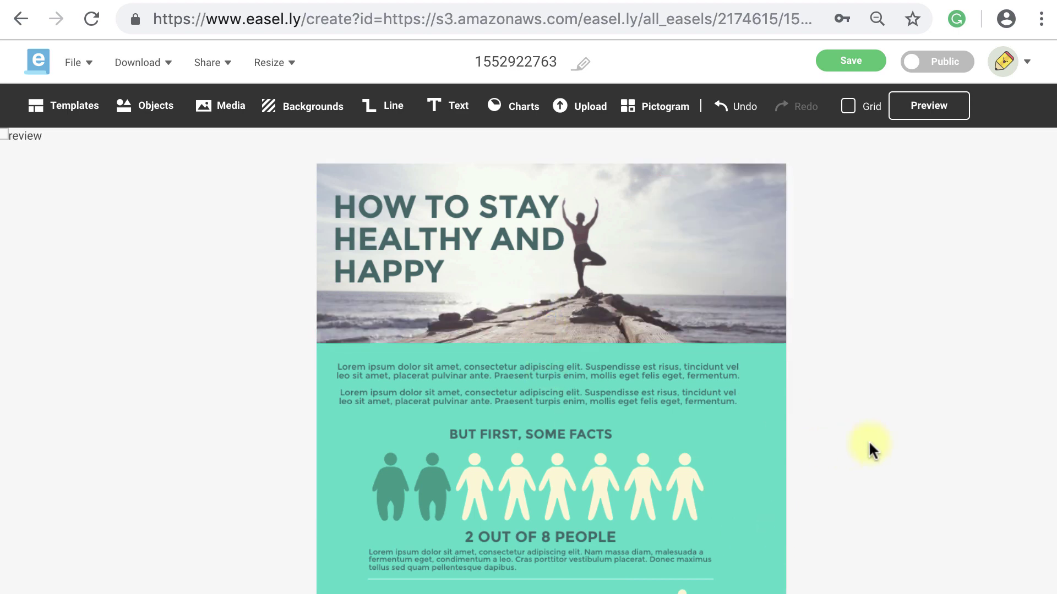
{"action": "left_click", "coordinate": [928, 105]}
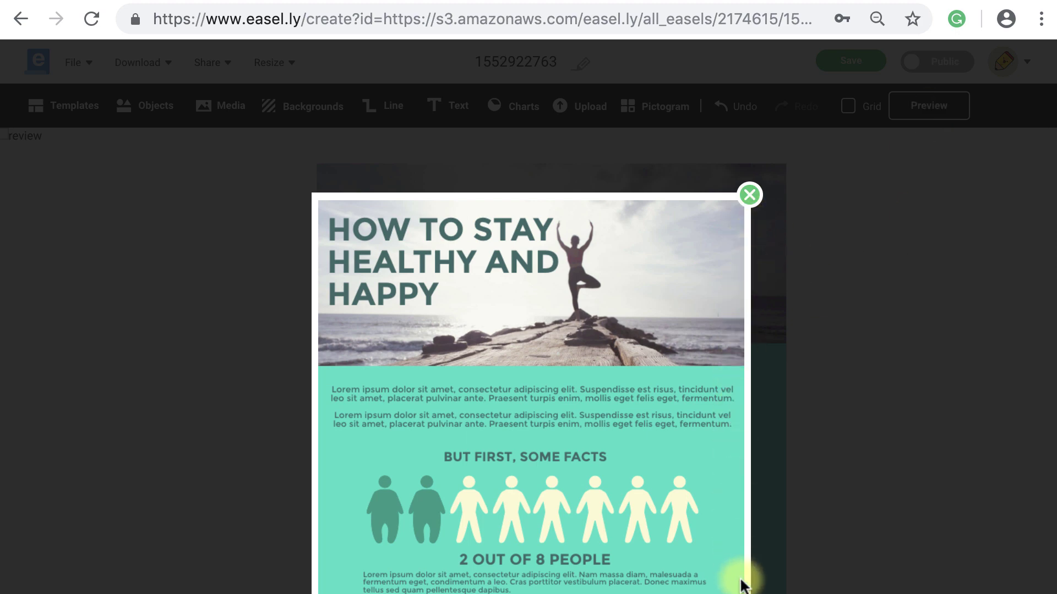
{"action": "left_click", "coordinate": [749, 196]}
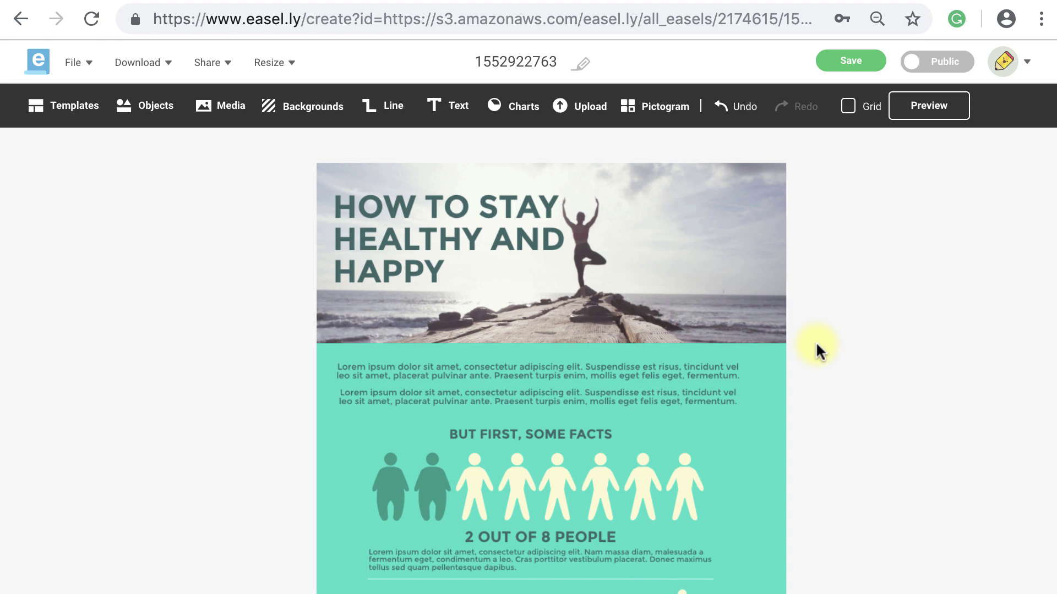
{"action": "left_click", "coordinate": [762, 321]}
{"action": "key", "text": "Delete"}
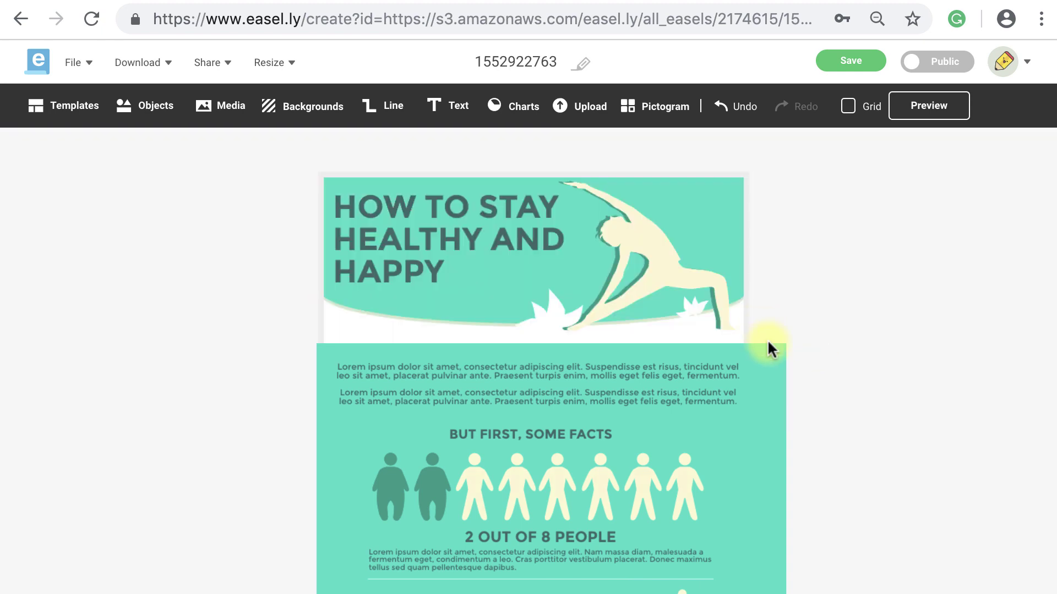
Shorten the teal panel from its top edge and bring up the Unsplash photo library.
{"action": "left_click", "coordinate": [768, 350]}
{"action": "left_click_drag", "start_coordinate": [552, 347], "coordinate": [554, 415]}
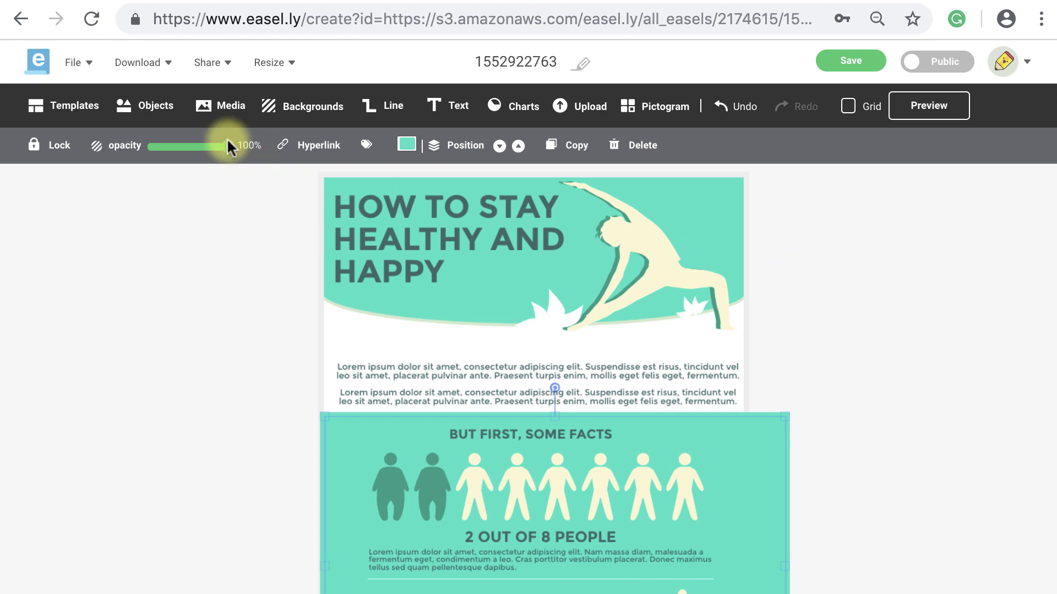
{"action": "left_click", "coordinate": [227, 107]}
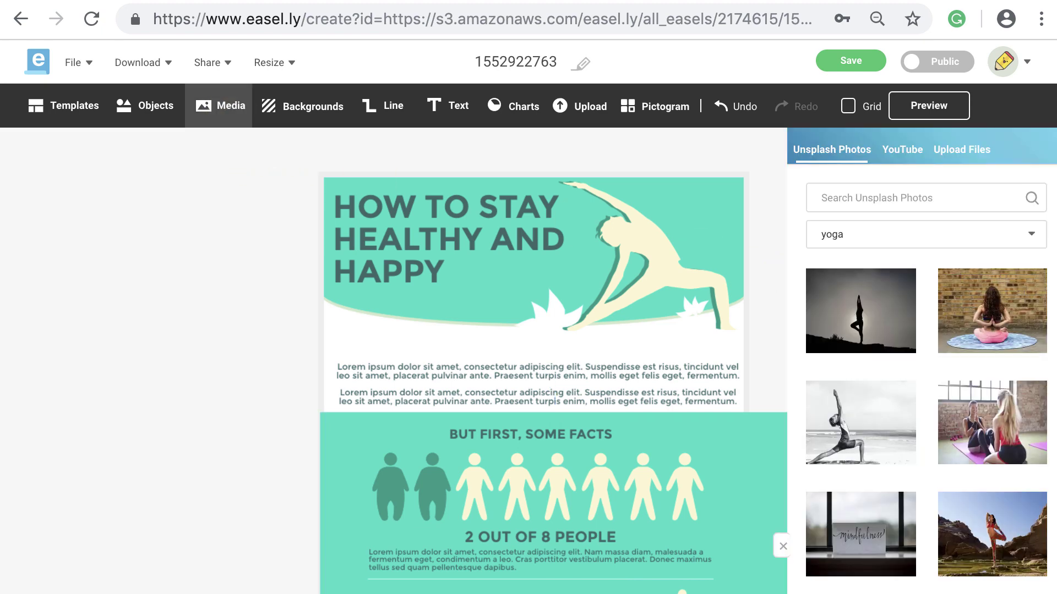
Place the silhouette yoga photo over the header, enlarge it to cover it, and preview.
{"action": "left_click_drag", "start_coordinate": [877, 300], "coordinate": [630, 227]}
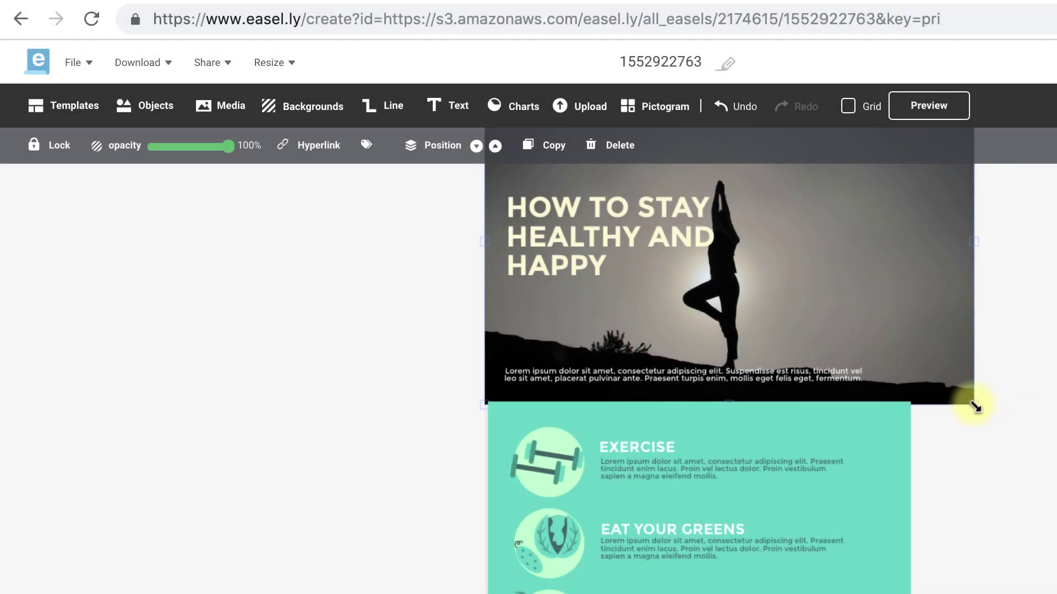
{"action": "left_click_drag", "start_coordinate": [976, 407], "coordinate": [1015, 415]}
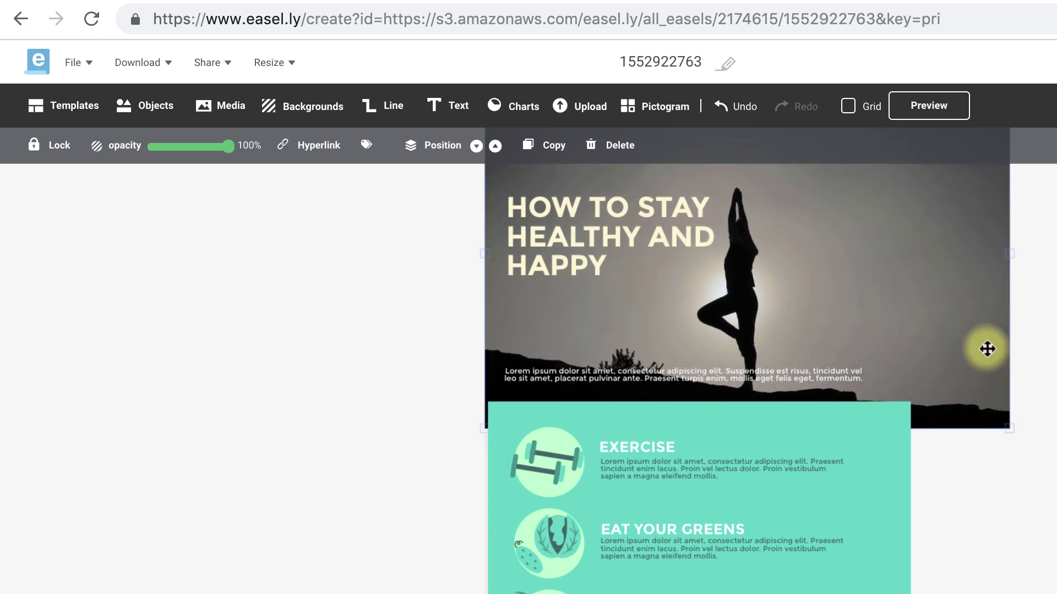
{"action": "left_click_drag", "start_coordinate": [986, 347], "coordinate": [987, 344]}
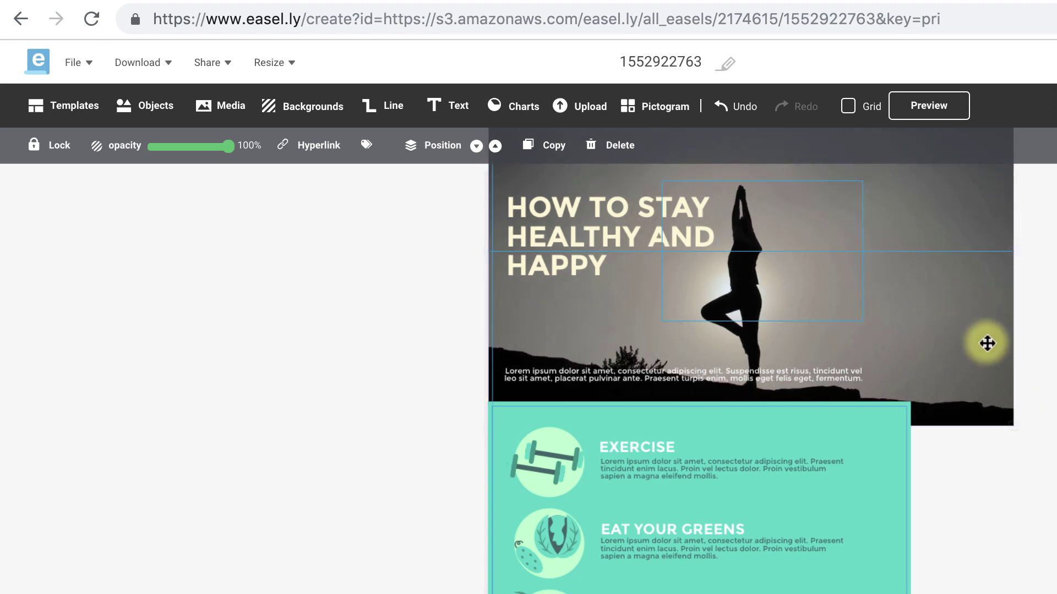
{"action": "left_click", "coordinate": [915, 113]}
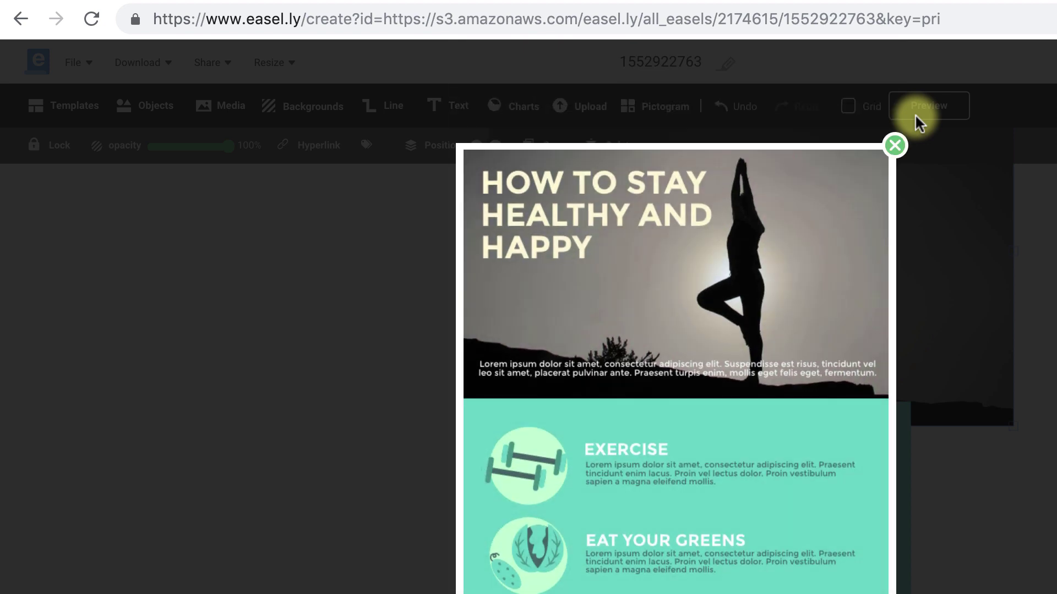
{"action": "left_click", "coordinate": [895, 145]}
Recolour the title with the teal panel colour using the eyedropper.
{"action": "left_click", "coordinate": [653, 216]}
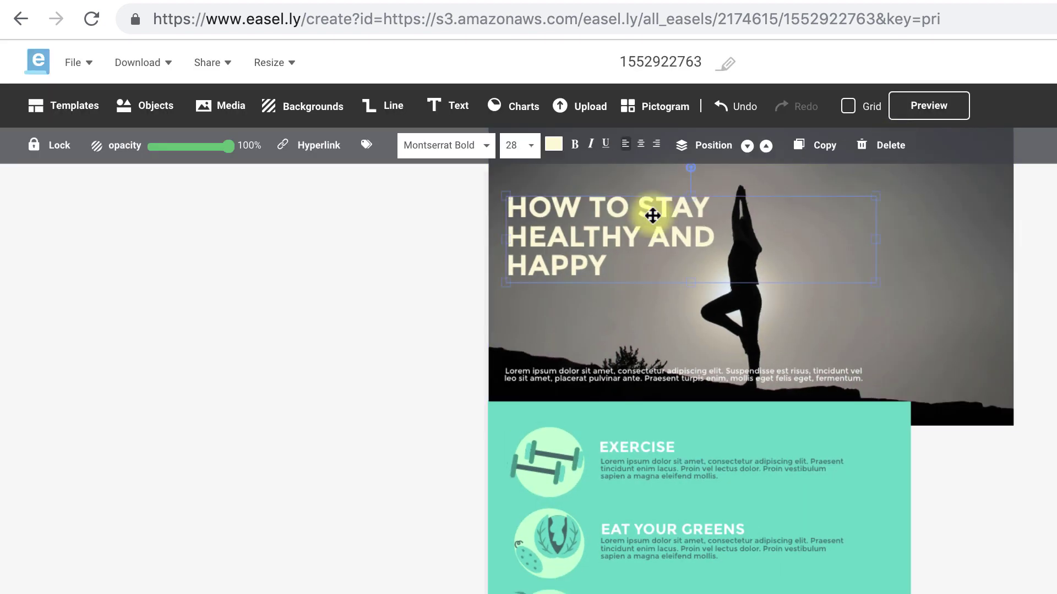
{"action": "left_click", "coordinate": [554, 144]}
{"action": "left_click", "coordinate": [618, 313]}
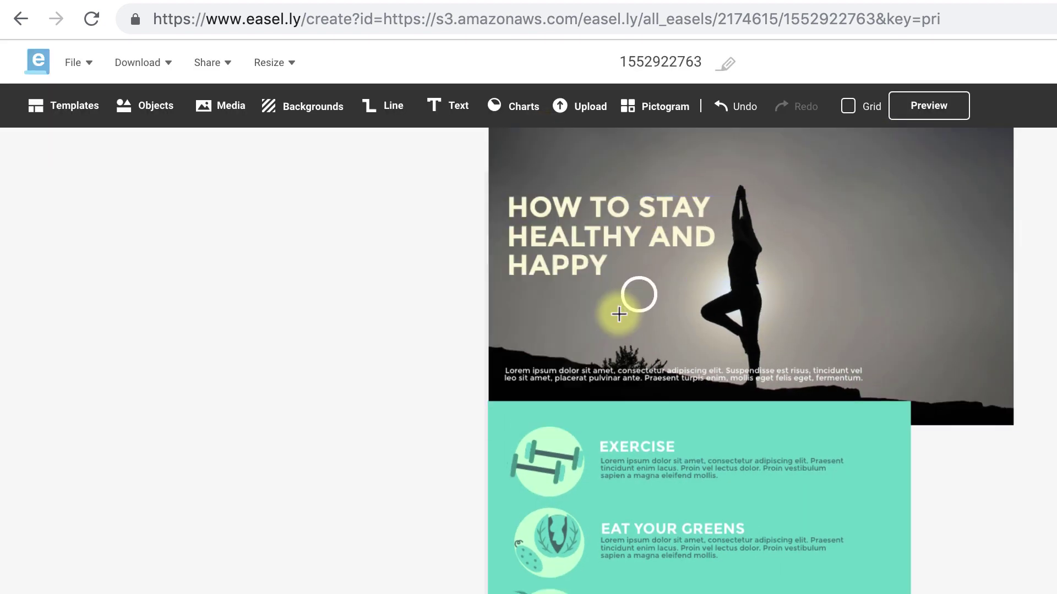
{"action": "left_click", "coordinate": [686, 438]}
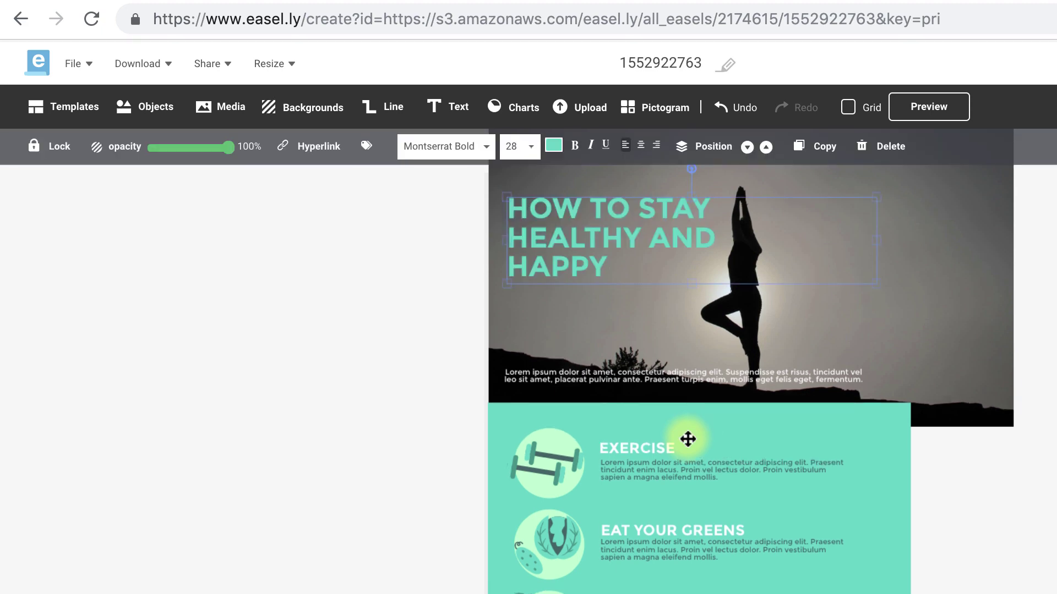
{"action": "left_click", "coordinate": [922, 475]}
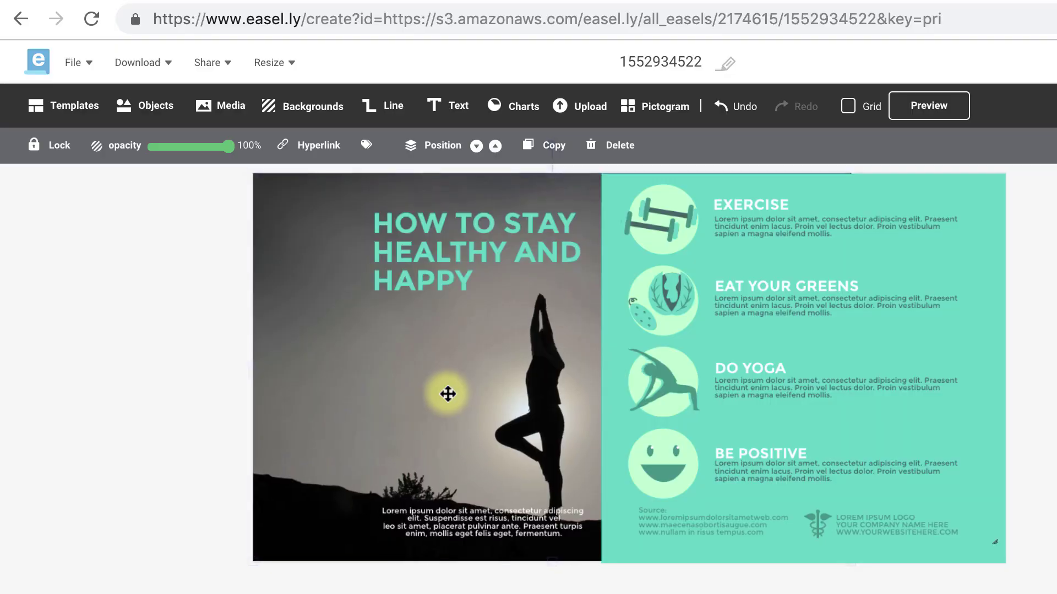
Shift the yoga photo further left to fill the left half beside the teal panel.
{"action": "mouse_move", "coordinate": [441, 394]}
{"action": "left_mouse_down"}
{"action": "mouse_move", "coordinate": [323, 390]}
{"action": "mouse_move", "coordinate": [280, 404]}
{"action": "mouse_move", "coordinate": [379, 389]}
{"action": "mouse_move", "coordinate": [440, 396]}
{"action": "left_mouse_up"}
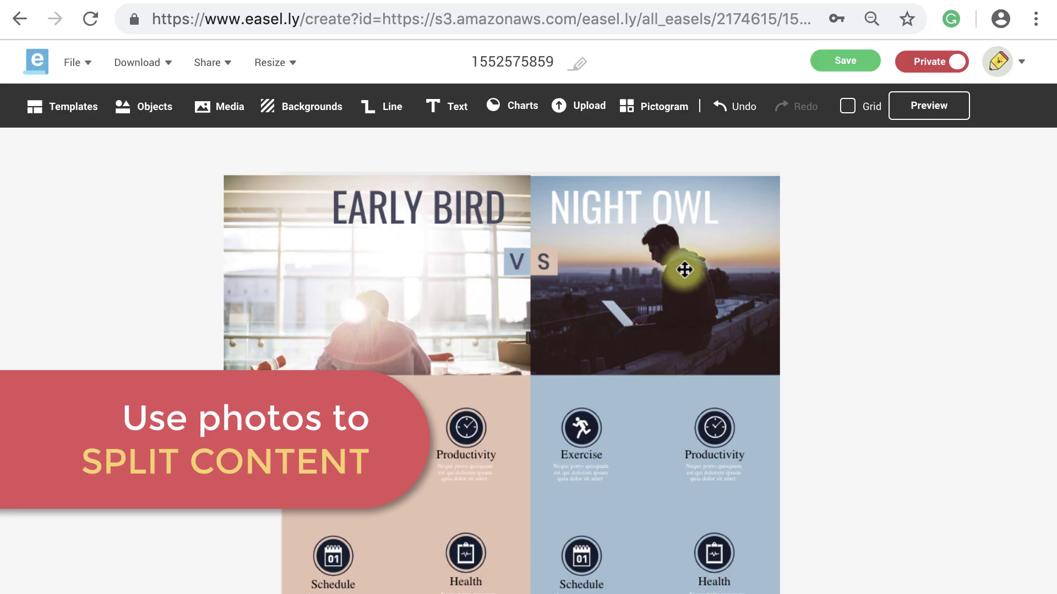
Adjust the Night Owl and Early Bird photos into two header halves and preview the layout.
{"action": "left_click_drag", "start_coordinate": [684, 266], "coordinate": [720, 270]}
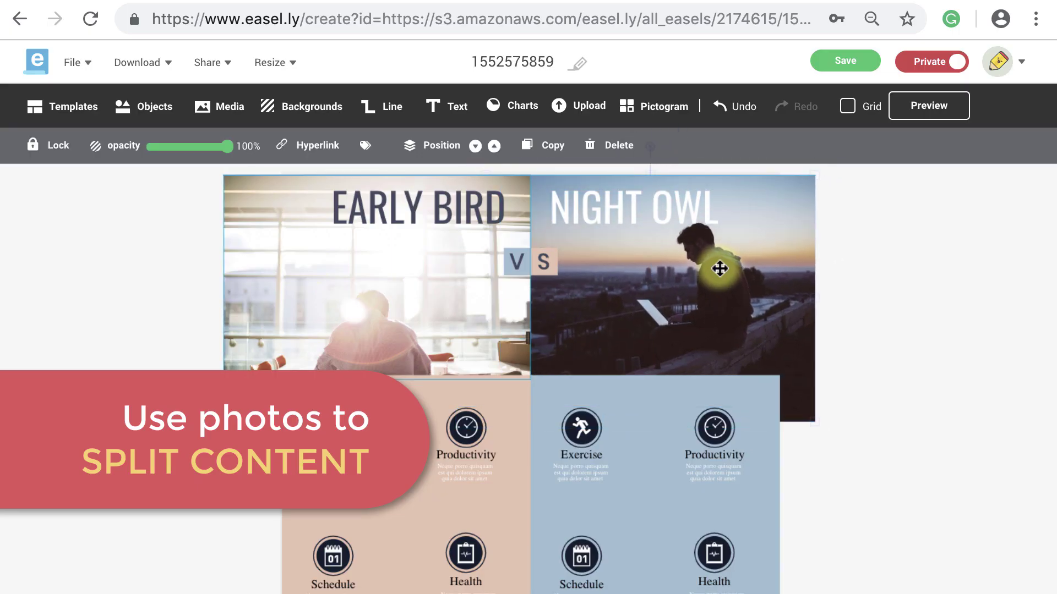
{"action": "mouse_move", "coordinate": [339, 255]}
{"action": "left_mouse_down"}
{"action": "mouse_move", "coordinate": [308, 254]}
{"action": "mouse_move", "coordinate": [342, 252]}
{"action": "left_mouse_up"}
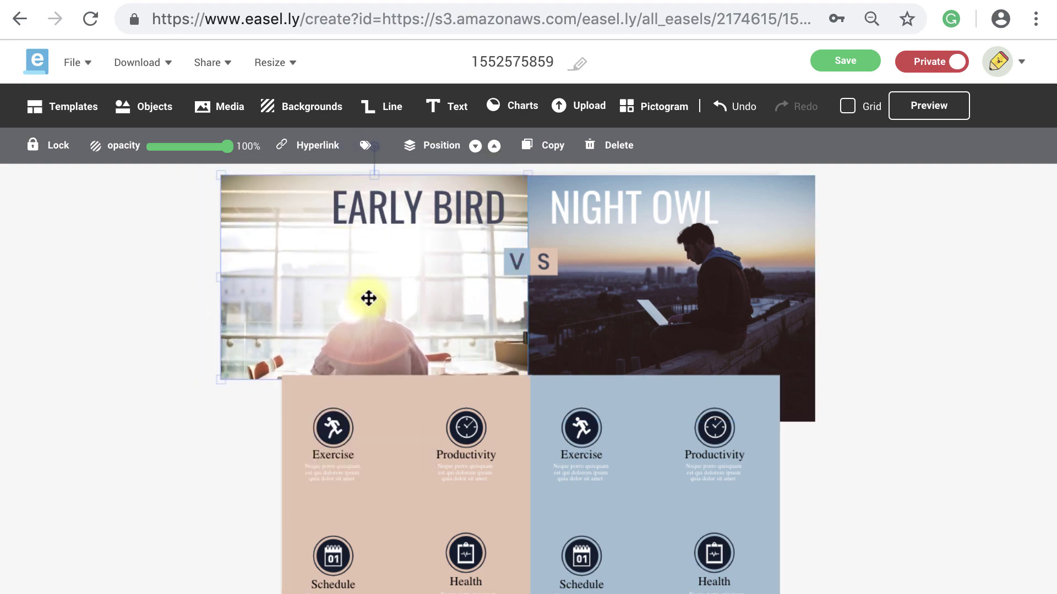
{"action": "left_click", "coordinate": [929, 105]}
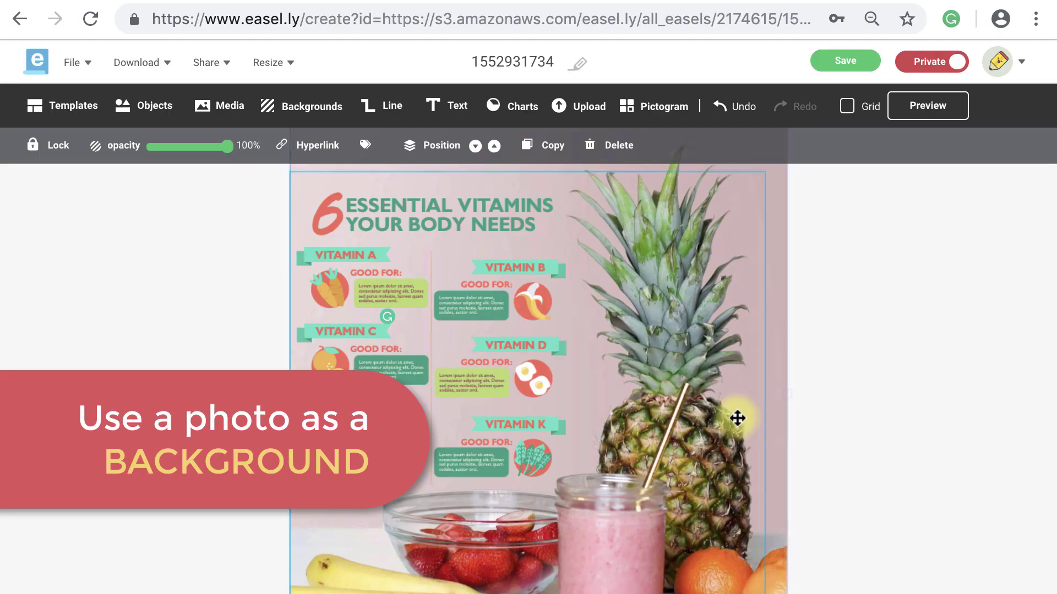
Position the pineapple photo as the full background of the vitamins infographic and preview it.
{"action": "mouse_move", "coordinate": [736, 418]}
{"action": "left_mouse_down"}
{"action": "mouse_move", "coordinate": [967, 484]}
{"action": "mouse_move", "coordinate": [1054, 484]}
{"action": "mouse_move", "coordinate": [755, 449]}
{"action": "mouse_move", "coordinate": [745, 389]}
{"action": "mouse_move", "coordinate": [746, 416]}
{"action": "left_mouse_up"}
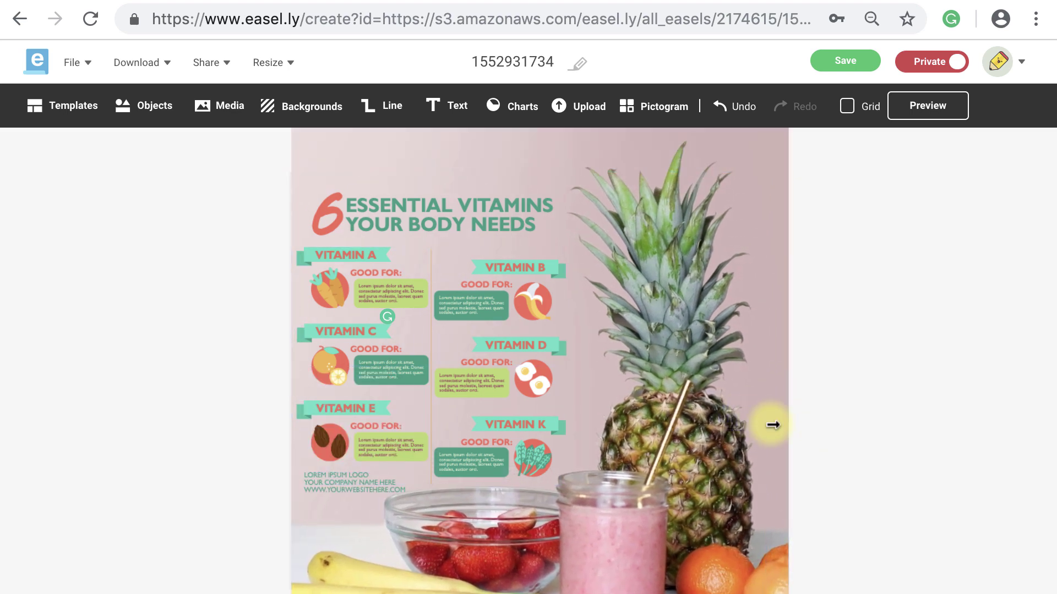
{"action": "left_click", "coordinate": [928, 107]}
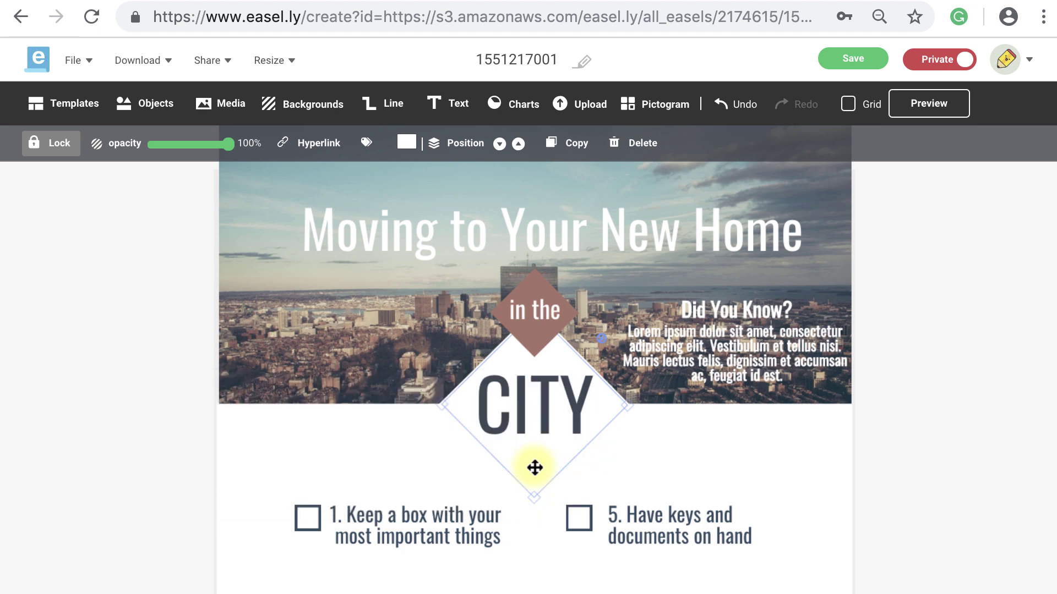
Eyedrop the sky's blue-grey onto the diamond behind CITY and preview the design.
{"action": "left_click", "coordinate": [409, 144]}
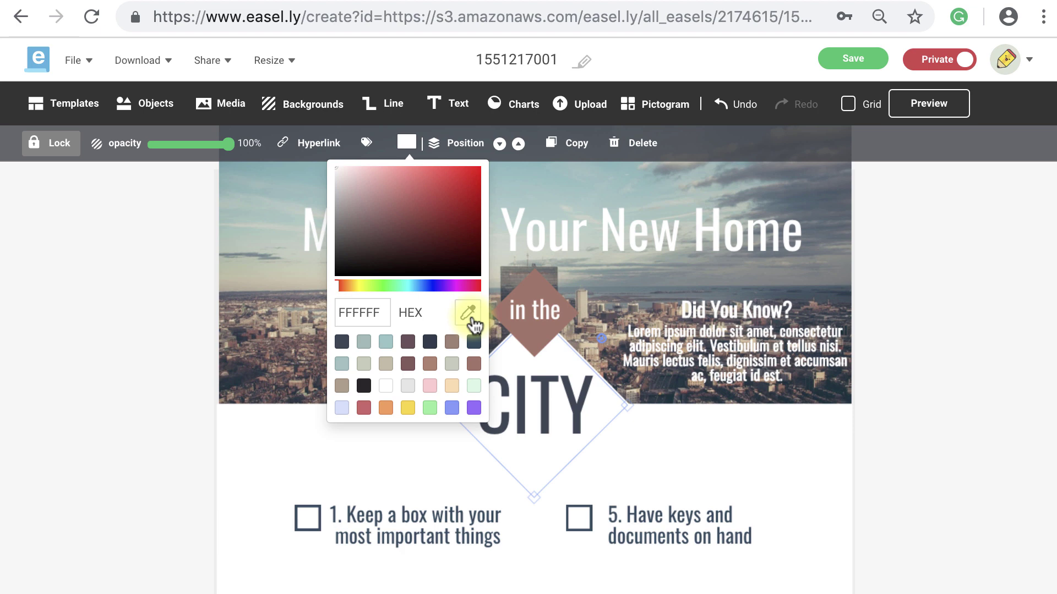
{"action": "left_click", "coordinate": [469, 315]}
{"action": "left_click_drag", "start_coordinate": [468, 318], "coordinate": [272, 286]}
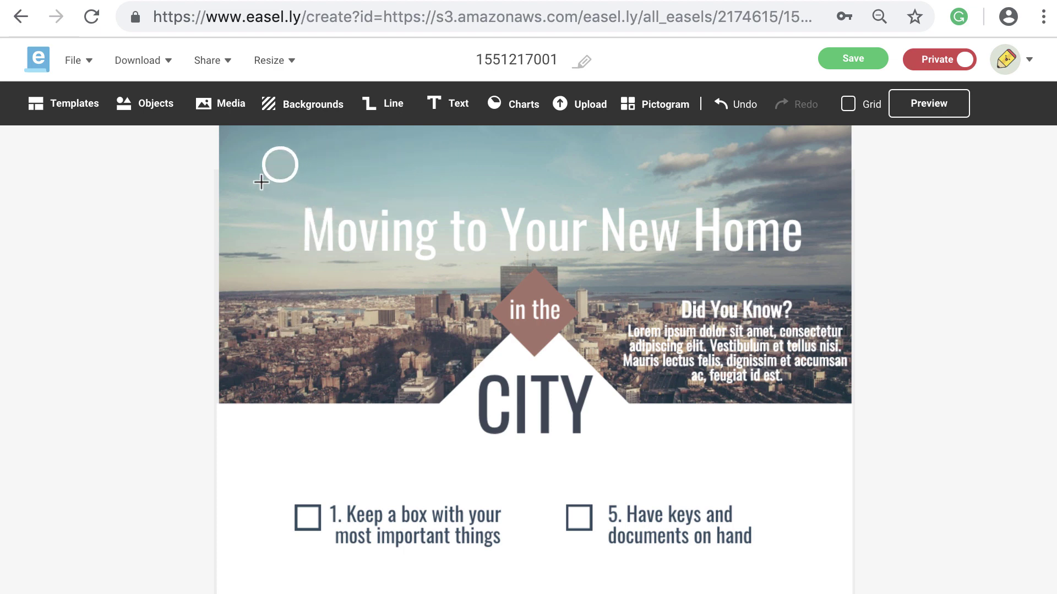
{"action": "left_click", "coordinate": [257, 180]}
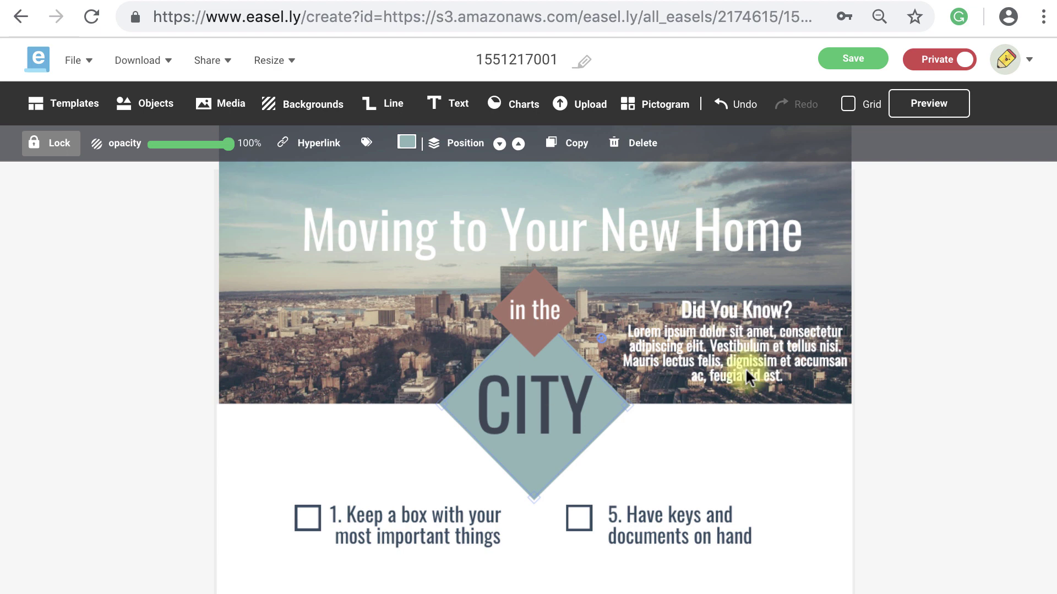
{"action": "left_click", "coordinate": [930, 113]}
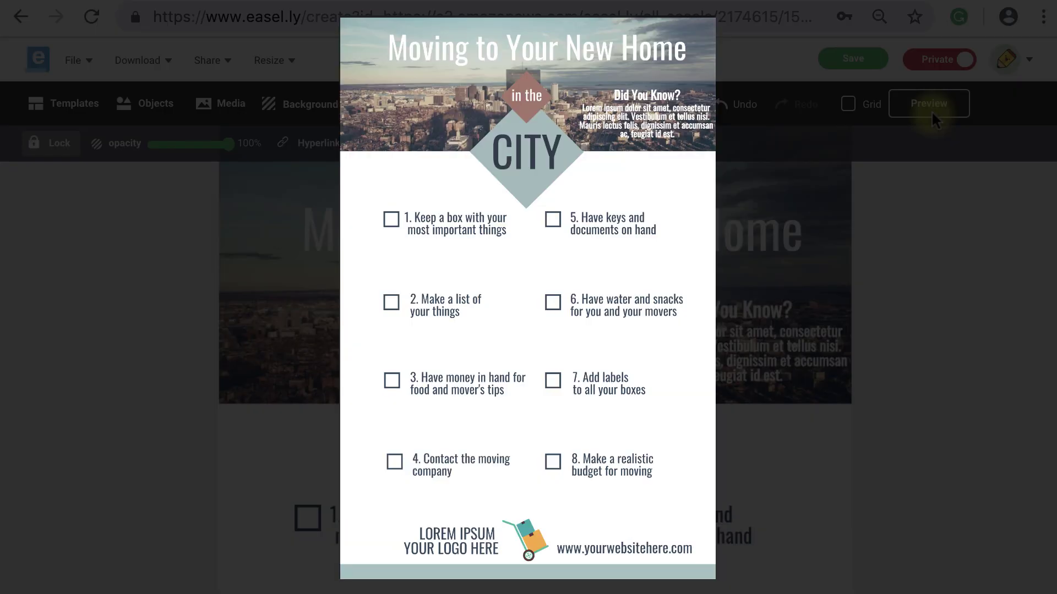